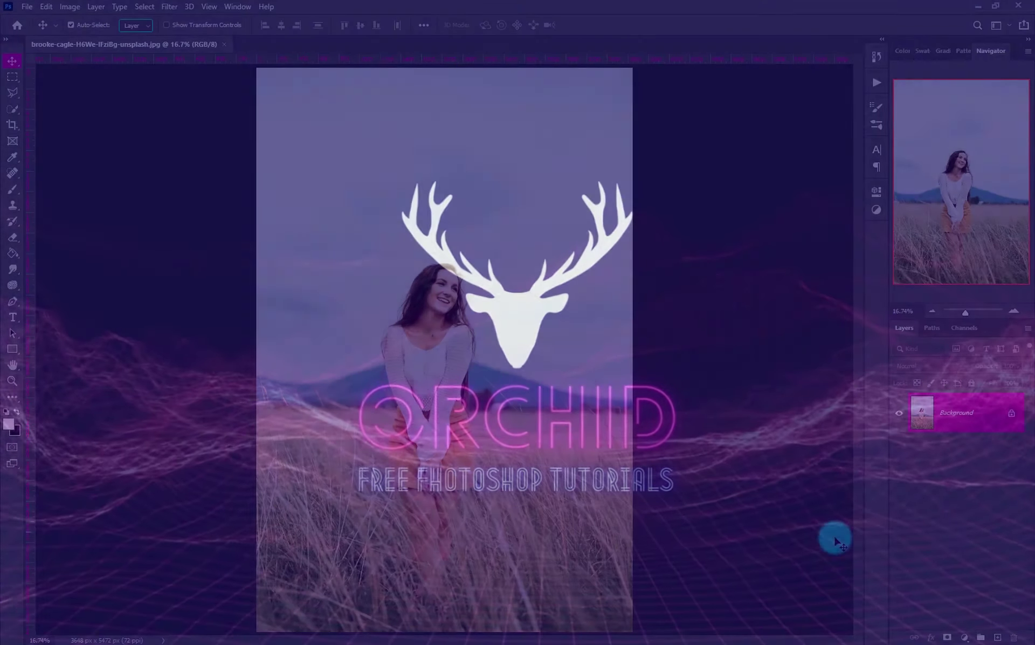
- Duplicate the Background layer, make the copy a smart object, and open it in Camera Raw Filter
drag(968, 275, 980, 624)
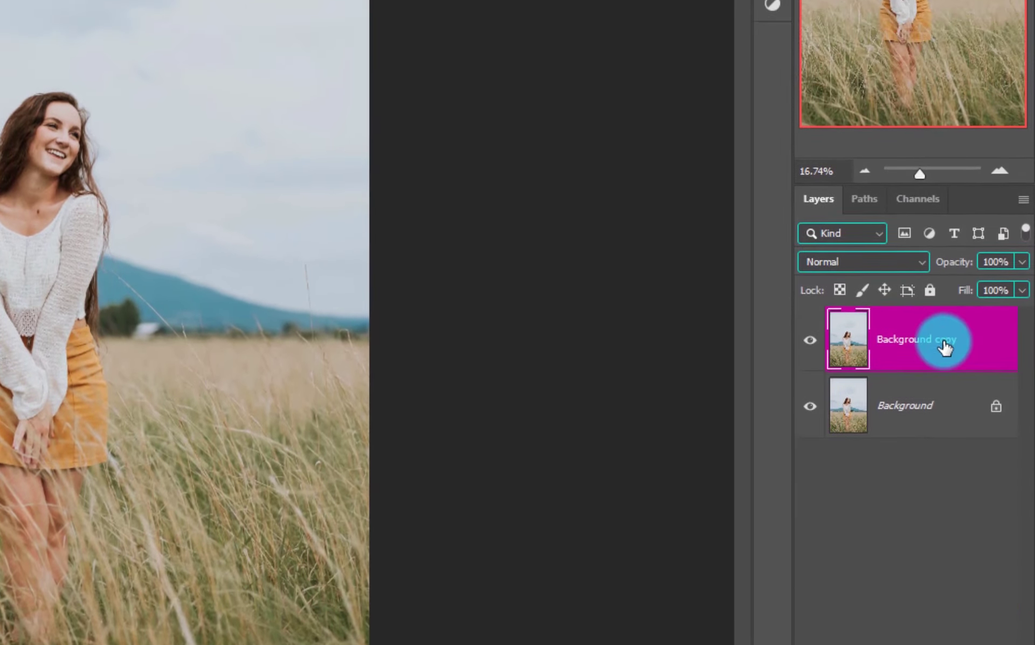
right_click(943, 446)
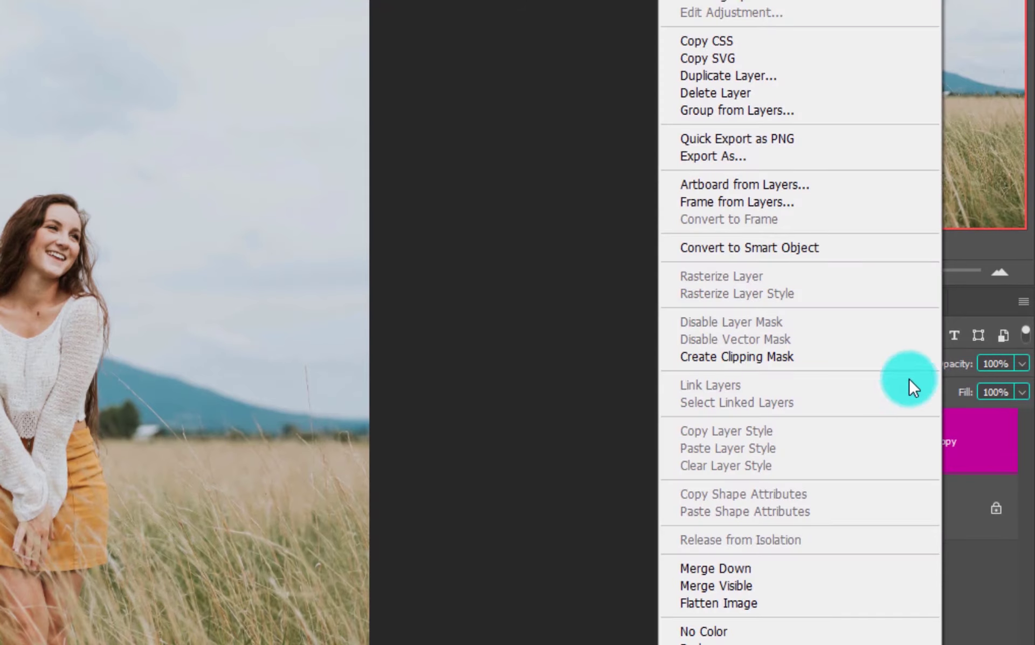
click(768, 248)
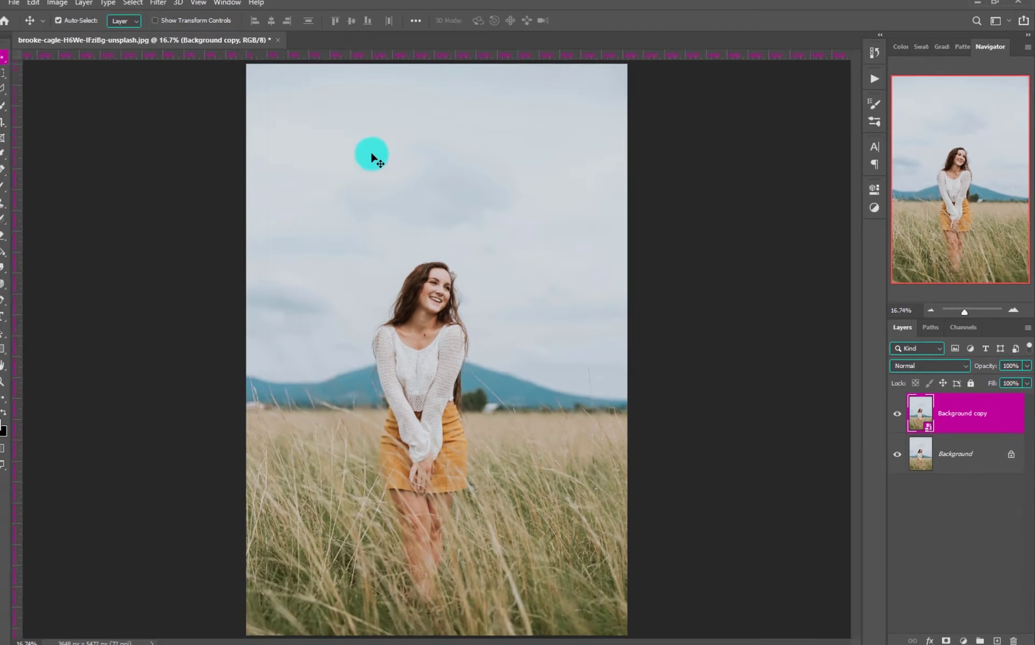
click(158, 2)
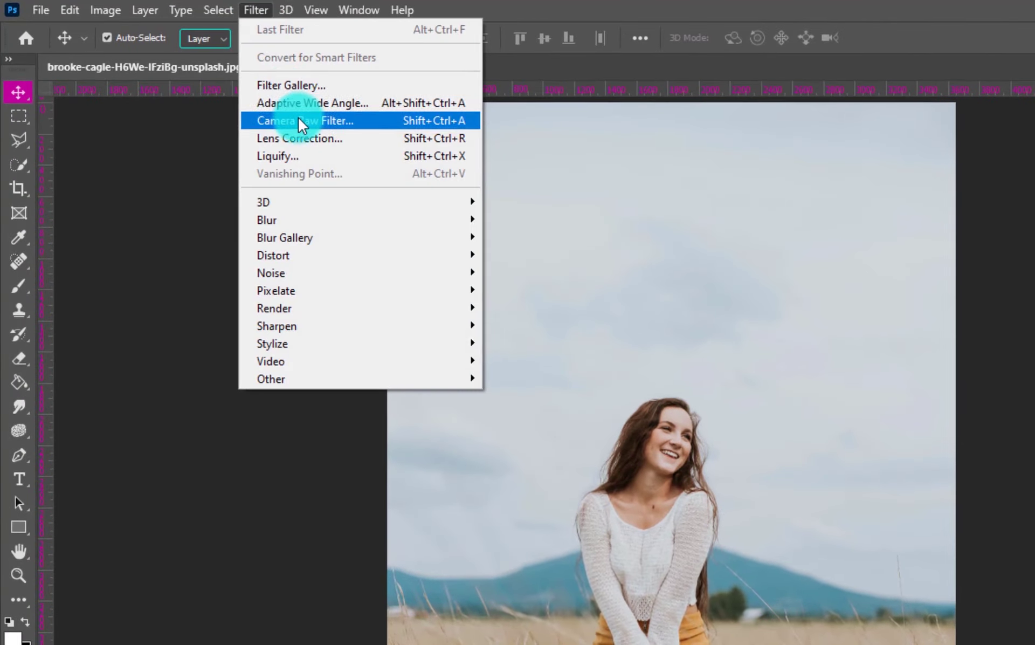
click(299, 120)
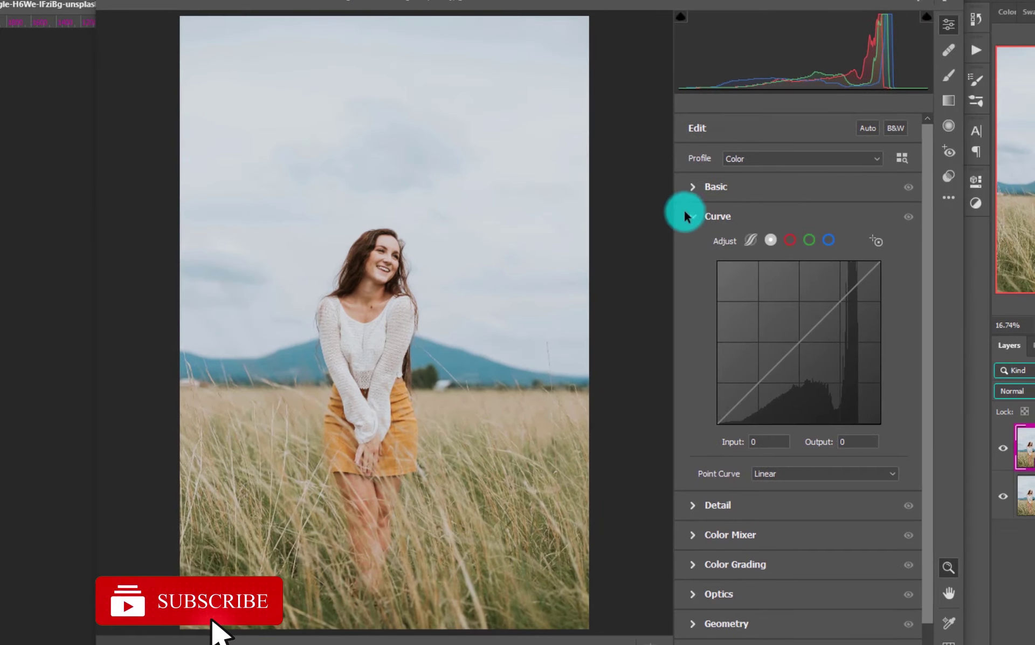
- In the Basic panel set Temperature +10, Contrast +20, Highlights -40 and Shadows +80
click(693, 215)
click(692, 186)
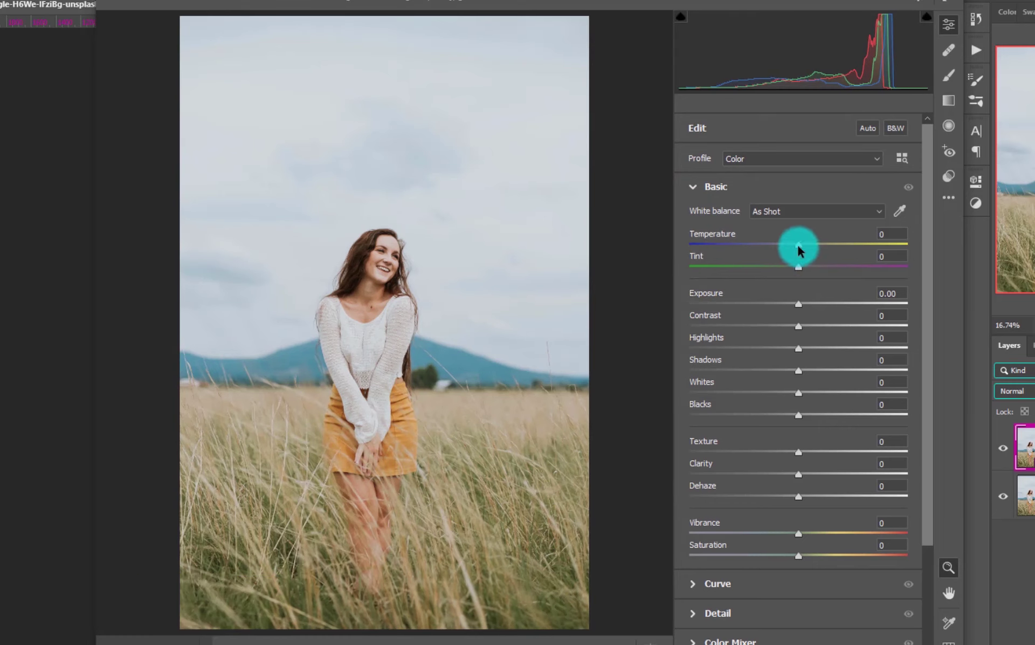
drag(798, 247, 810, 250)
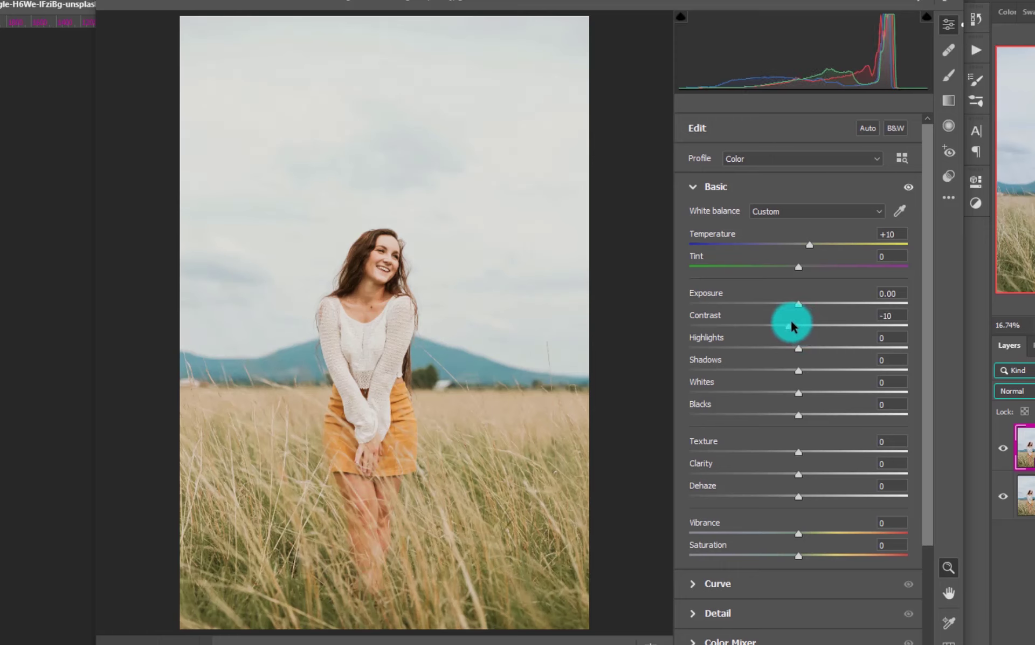
drag(800, 328, 823, 325)
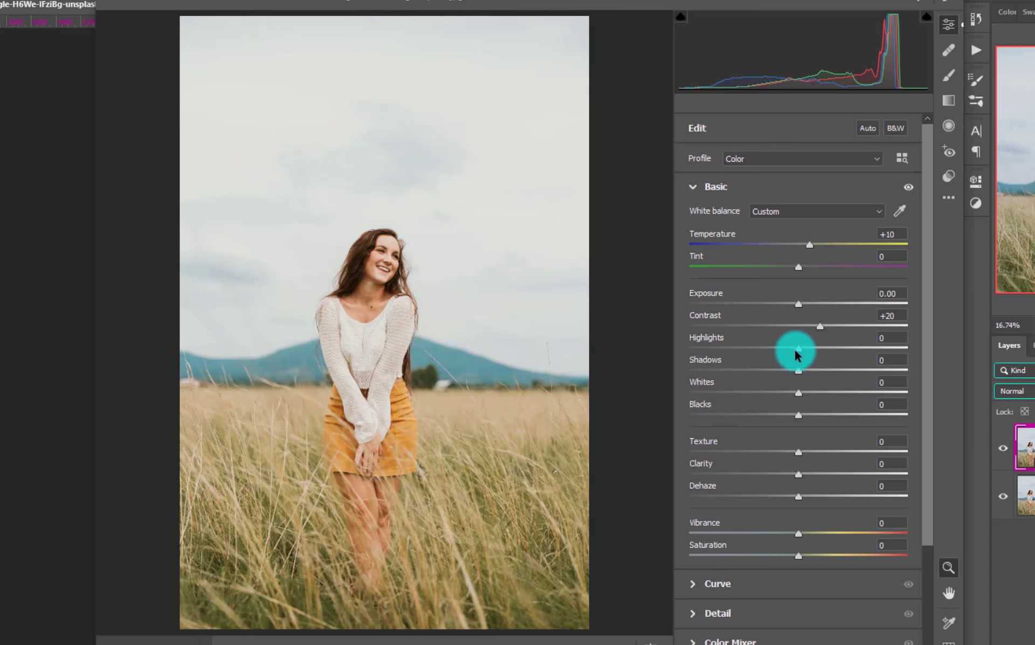
drag(798, 351, 756, 348)
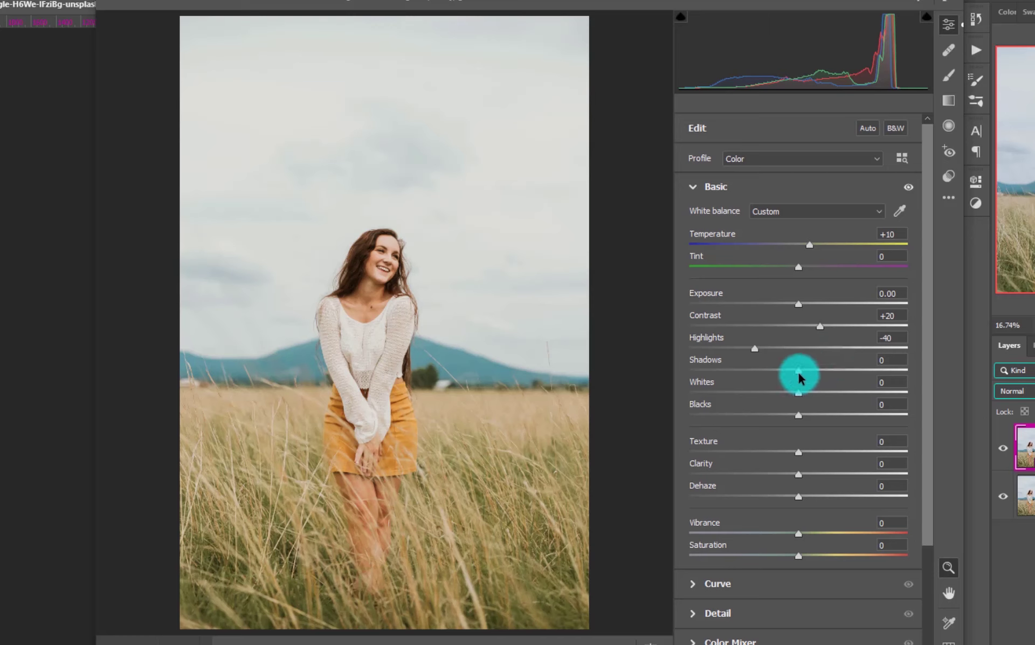
drag(797, 372, 887, 377)
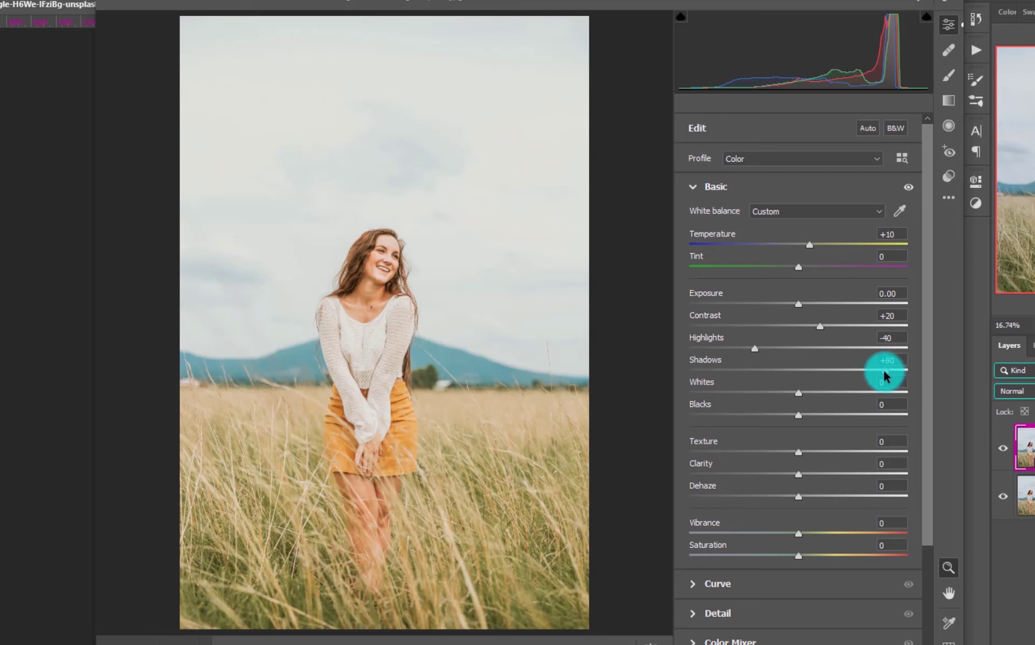
- Set Whites -50, Blacks -10, Dehaze +20, Vibrance -10 and Saturation -20
drag(798, 393, 744, 393)
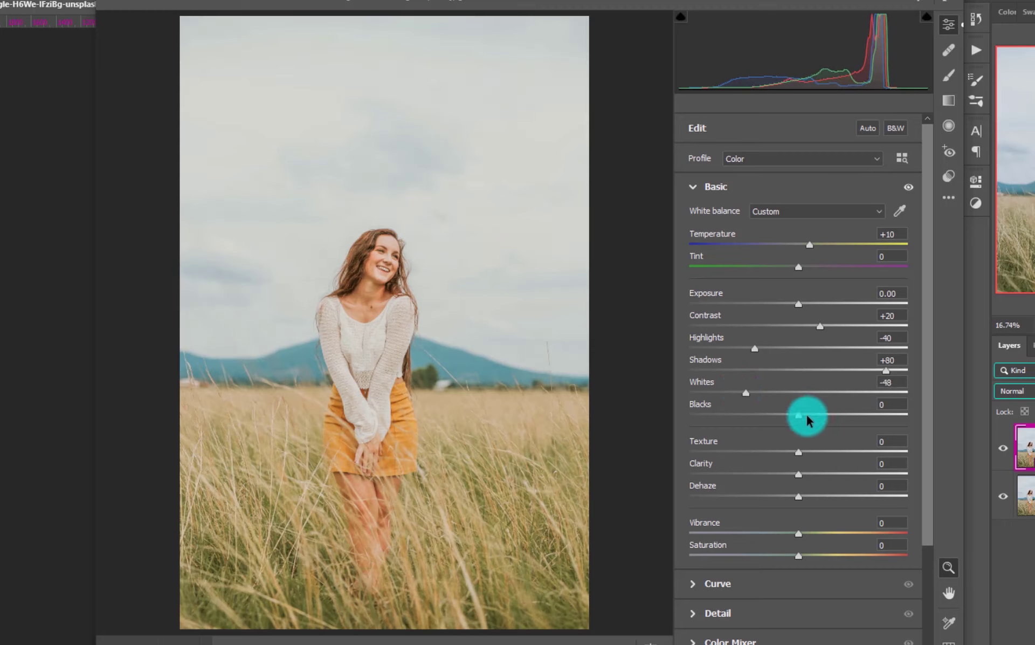
drag(798, 415, 743, 393)
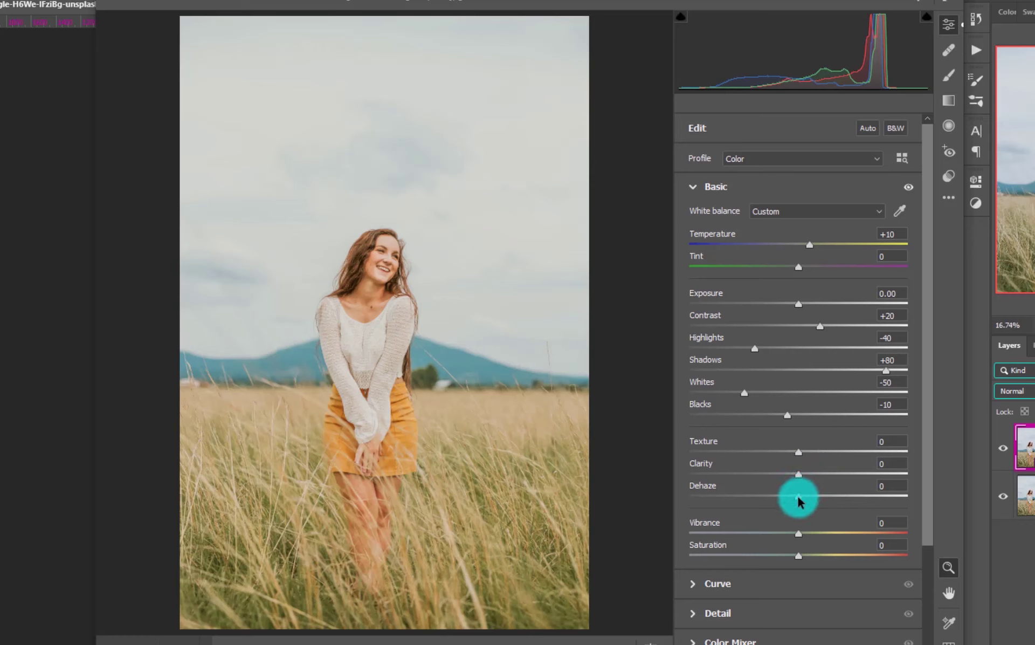
drag(796, 491, 819, 504)
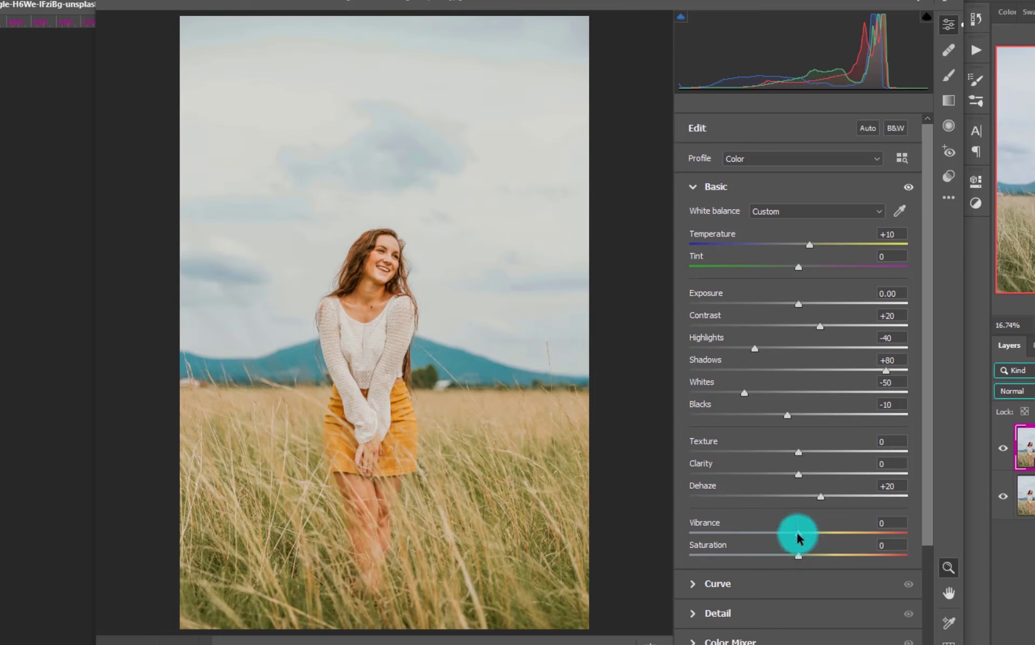
drag(799, 533, 787, 534)
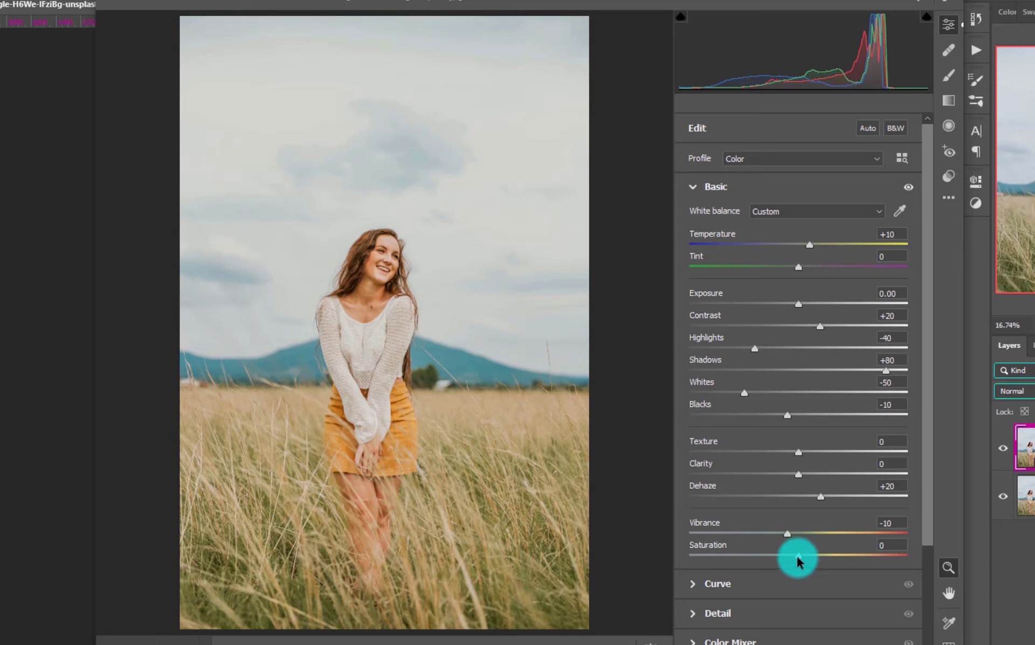
drag(797, 556, 778, 556)
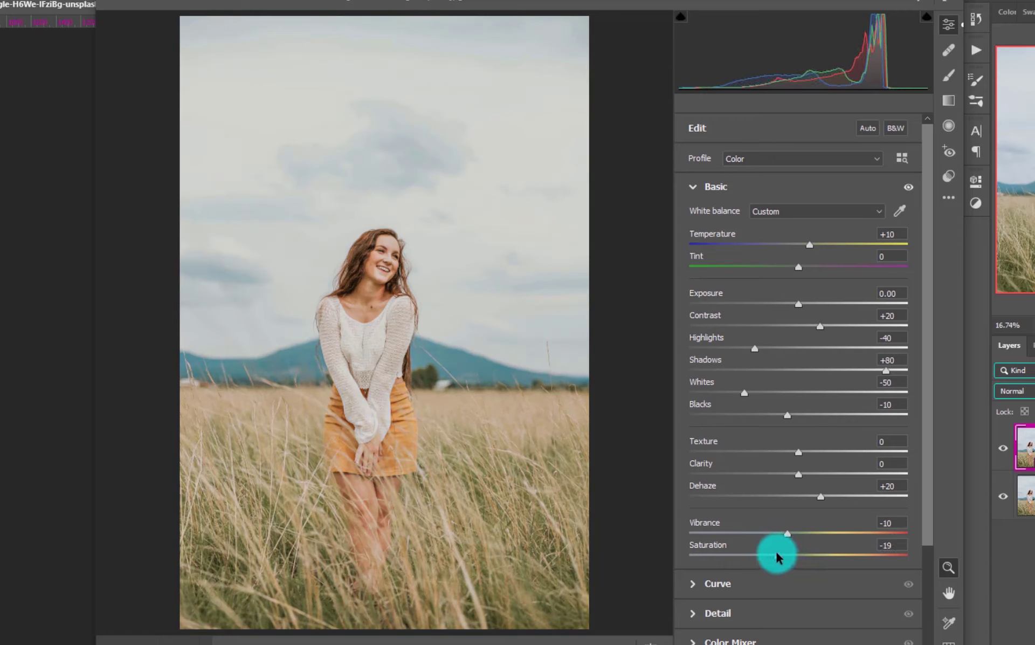
click(691, 188)
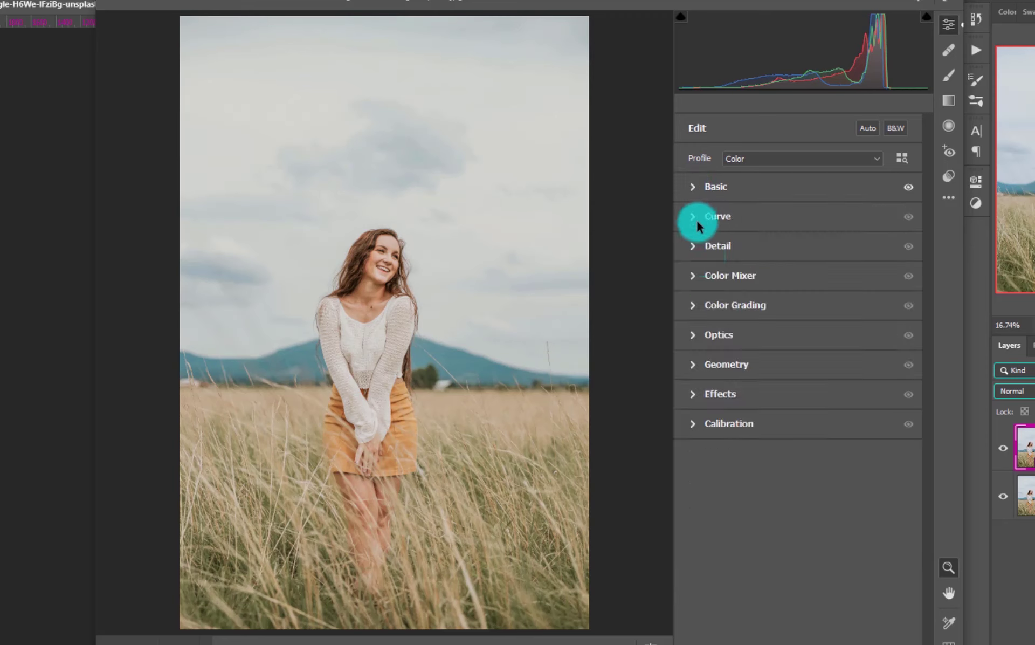
- In the Color Mixer, boost the orange tones' saturation and luminance
click(692, 277)
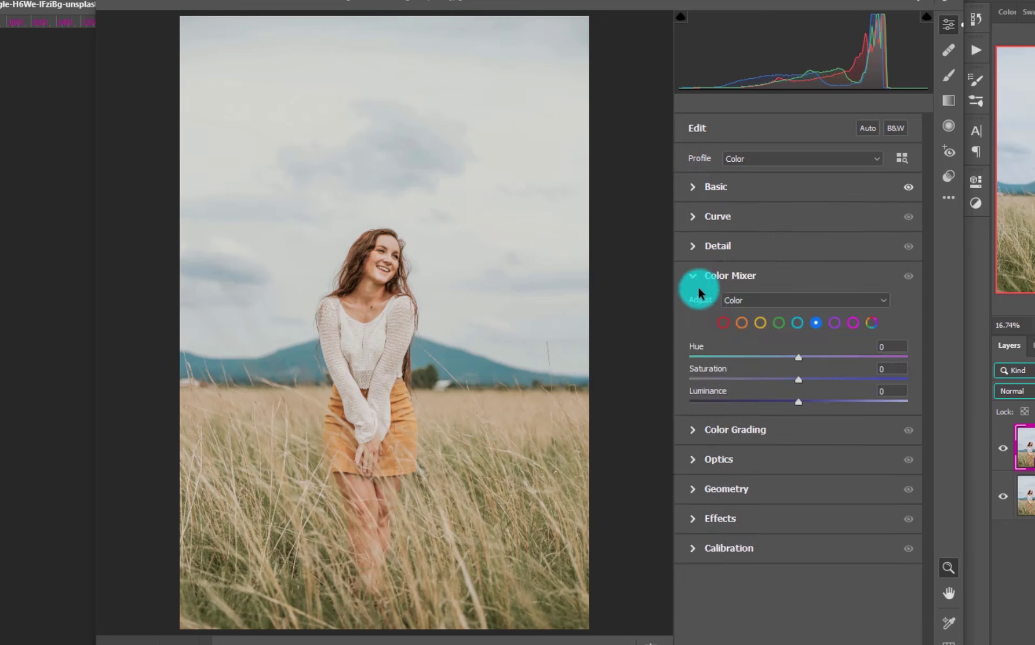
click(742, 324)
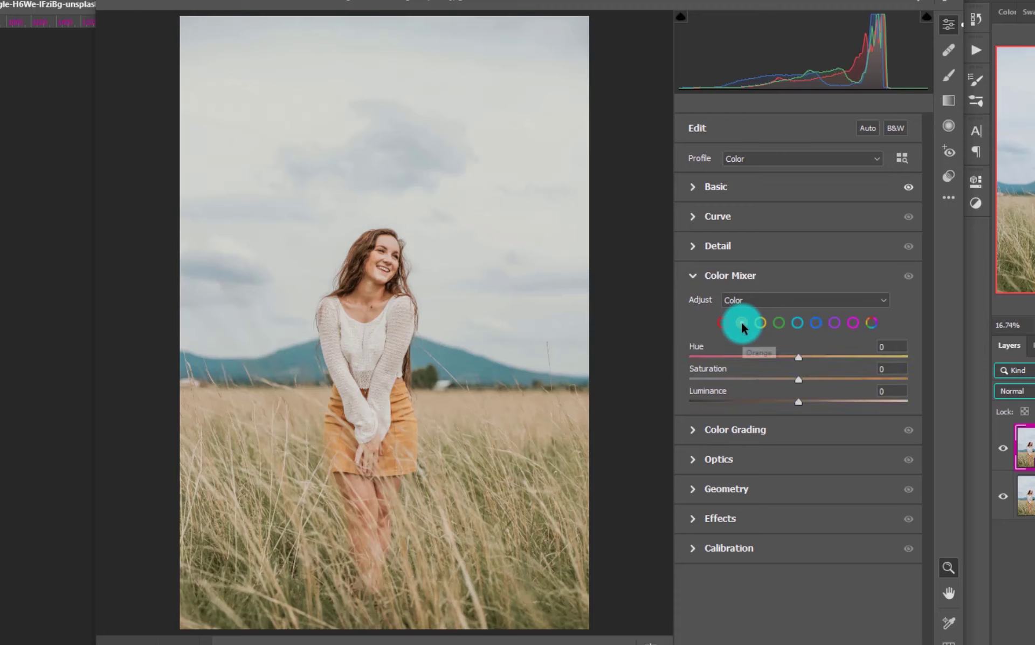
mouse_move(798, 380)
mouse_down()
mouse_move(820, 382)
mouse_move(819, 402)
mouse_up()
click(792, 403)
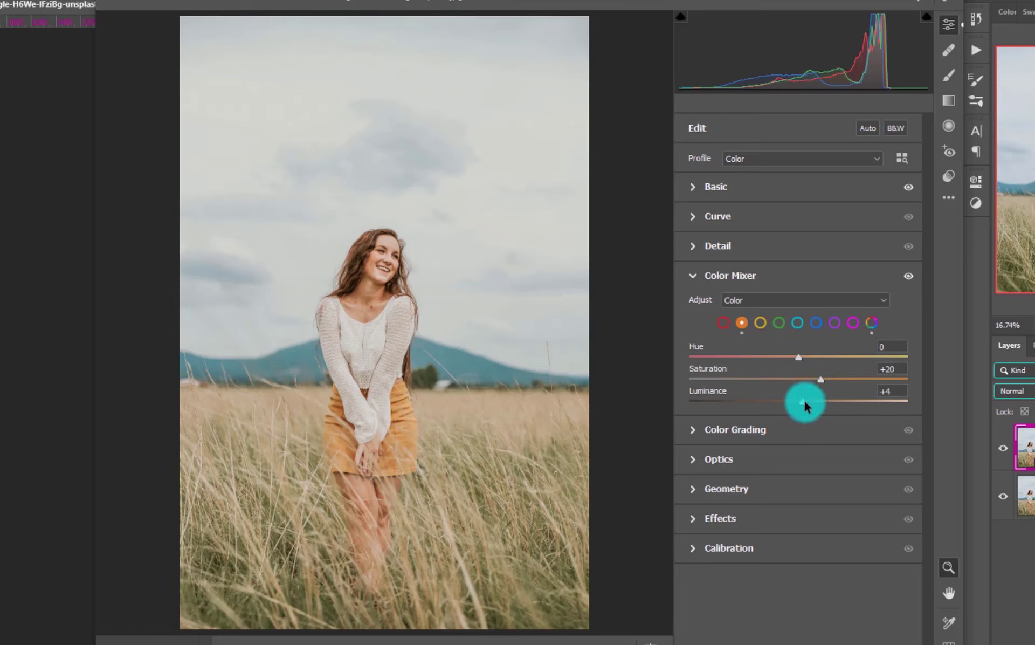
- Shift yellow hue toward orange and green hue toward yellow, desaturating both
click(760, 323)
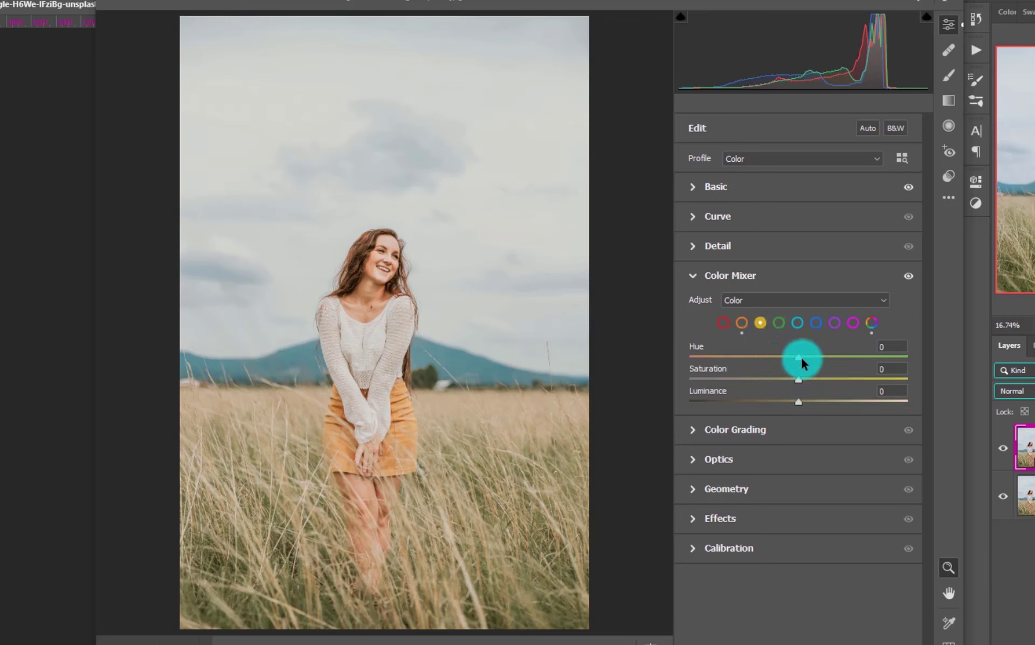
drag(798, 357, 745, 346)
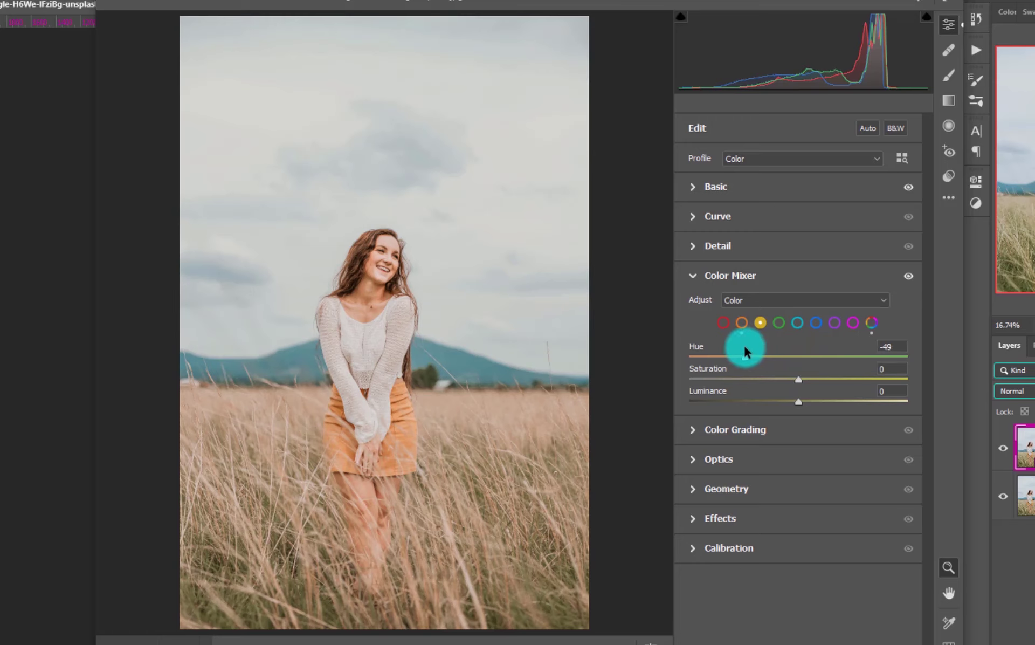
mouse_move(798, 380)
mouse_down()
mouse_move(775, 380)
mouse_move(797, 406)
mouse_move(777, 400)
mouse_up()
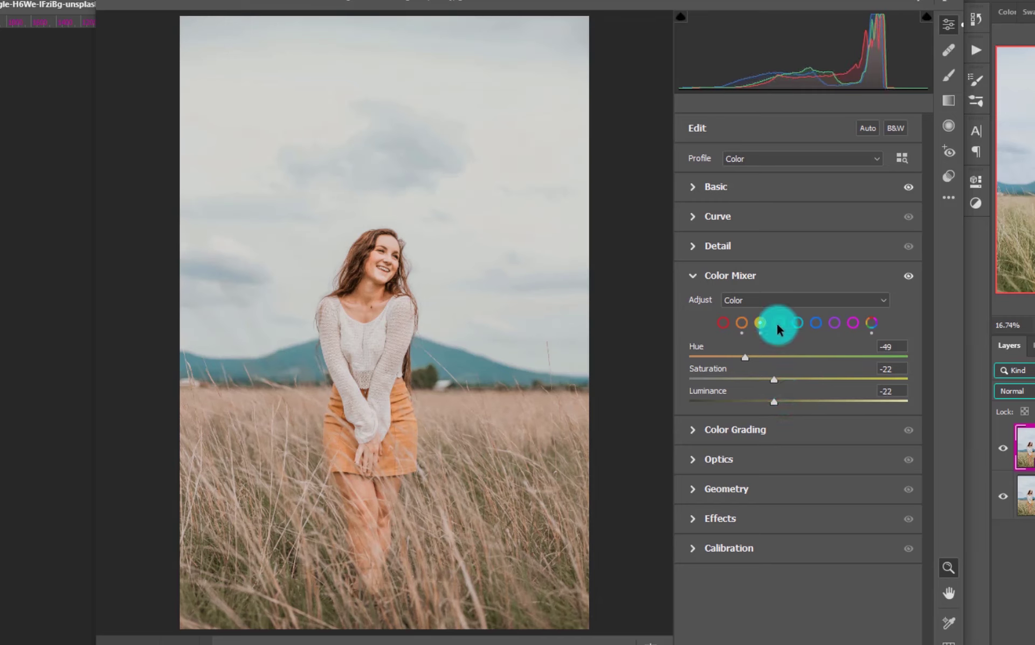
click(779, 322)
mouse_move(798, 356)
mouse_down()
mouse_move(764, 356)
mouse_move(696, 324)
mouse_move(711, 334)
mouse_up()
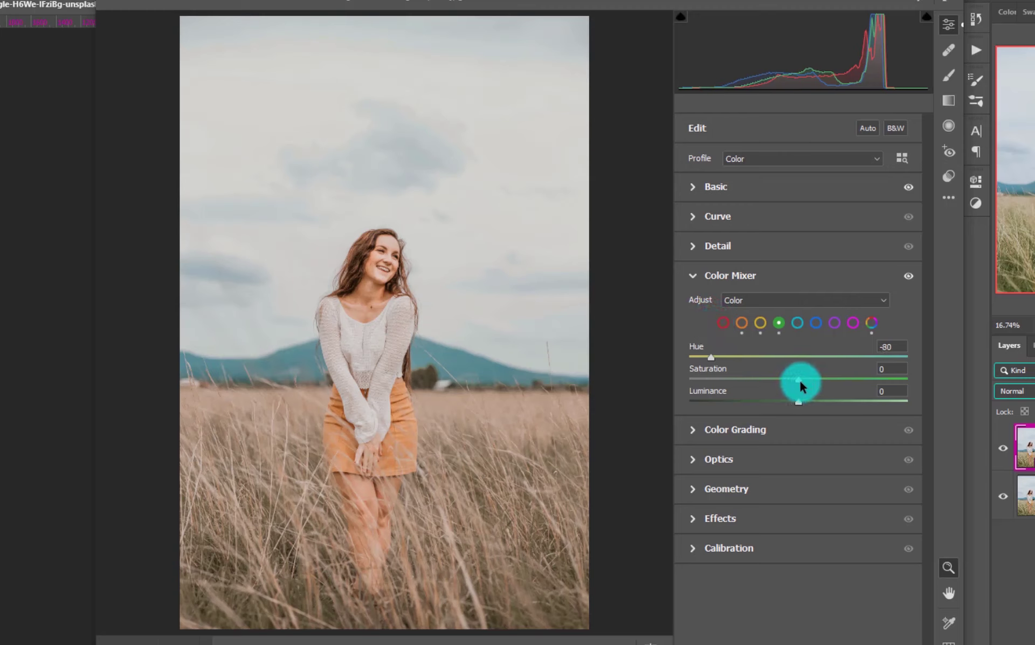
mouse_move(800, 380)
mouse_down()
mouse_move(778, 381)
mouse_move(797, 405)
mouse_move(775, 405)
mouse_up()
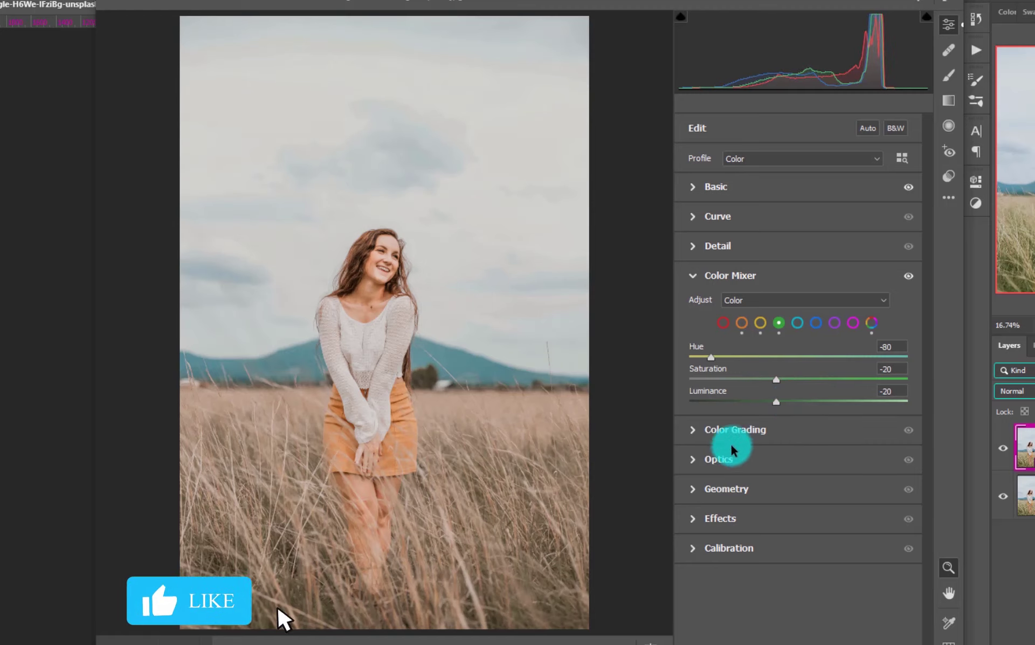
- Mute aqua and blue tones to saturation -41 and luminance -20
click(795, 323)
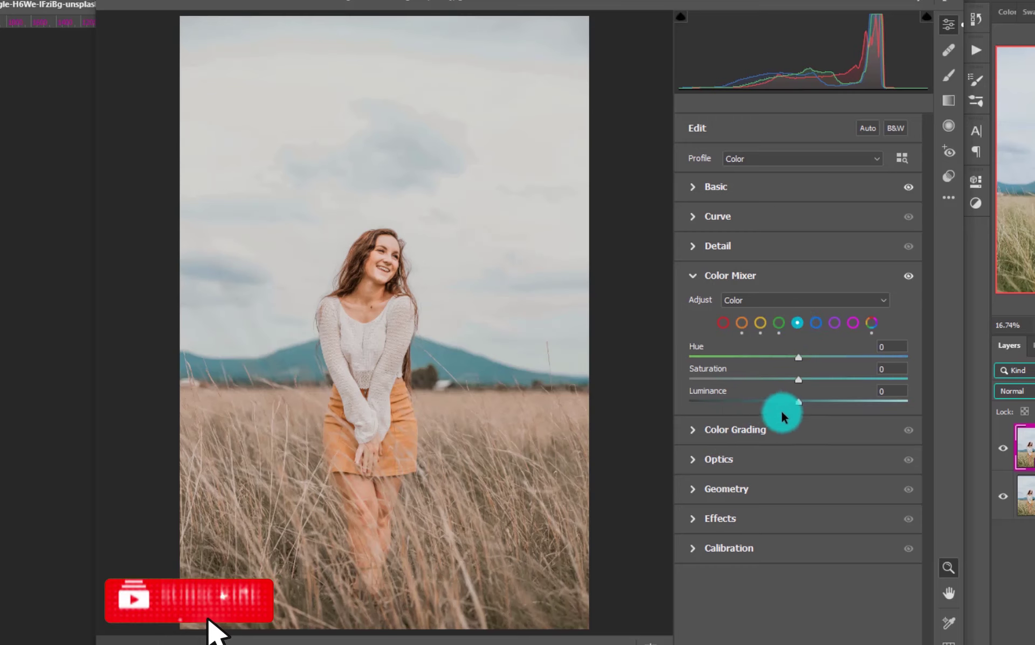
mouse_move(802, 382)
mouse_down()
mouse_move(767, 381)
mouse_move(757, 393)
mouse_move(773, 403)
mouse_up()
click(800, 403)
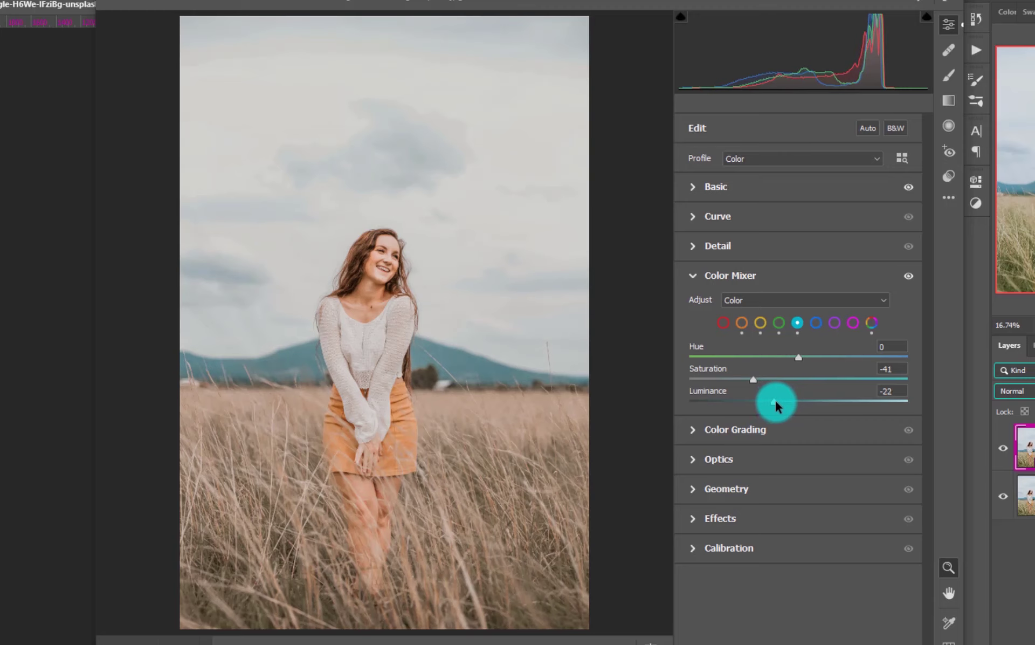
click(815, 323)
mouse_move(797, 379)
mouse_down()
mouse_move(754, 381)
mouse_move(774, 403)
mouse_up()
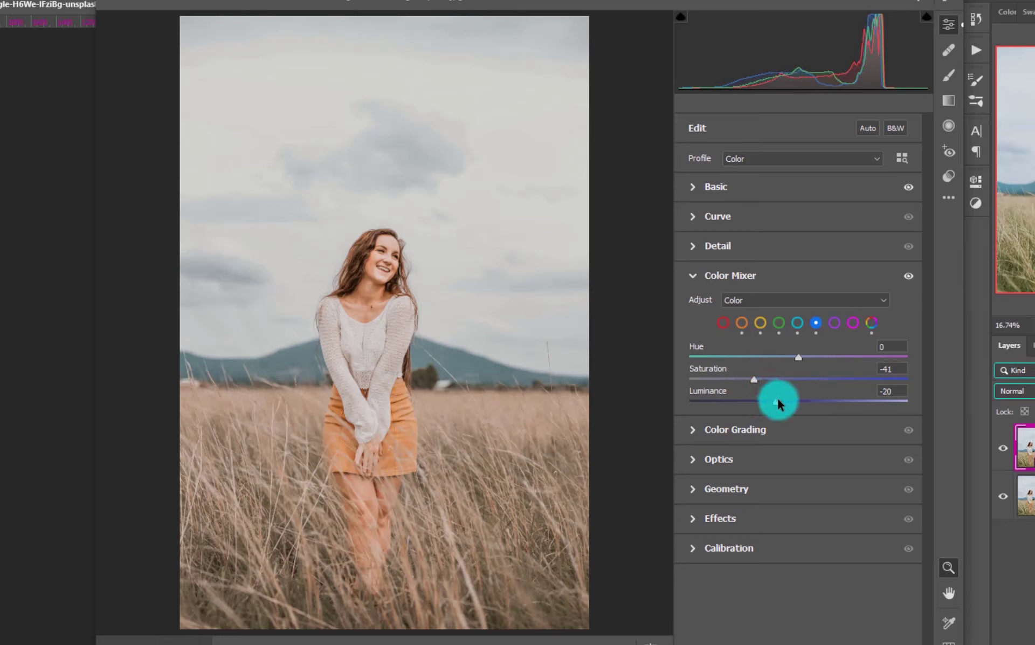
click(692, 285)
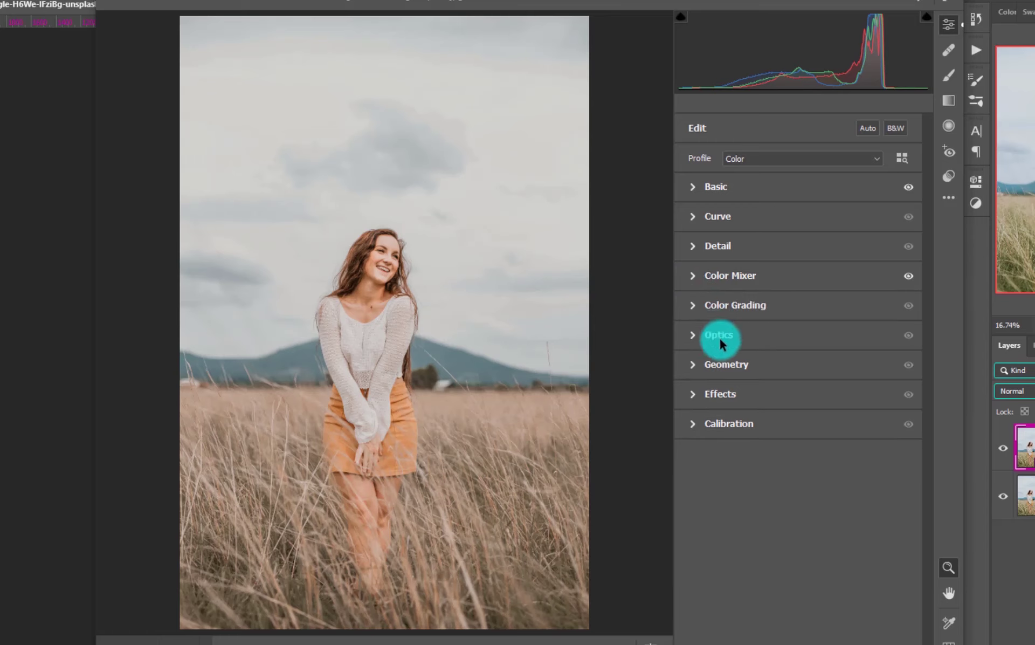
- Color-grade highlights to Hue 26, Saturation 11 and shadows to Hue 18, Saturation 8
click(692, 304)
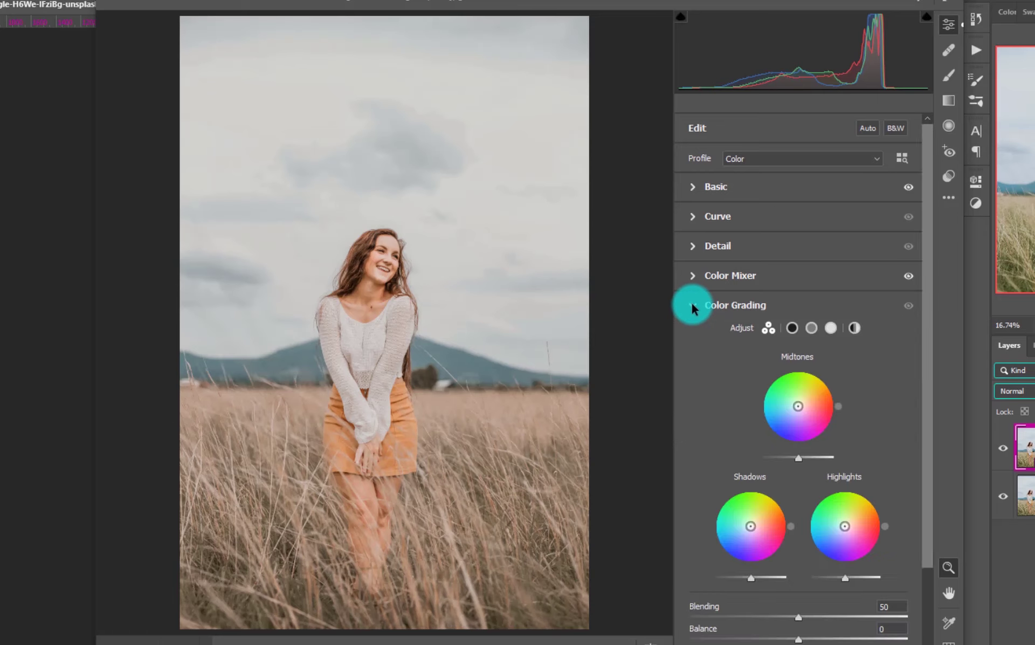
click(832, 328)
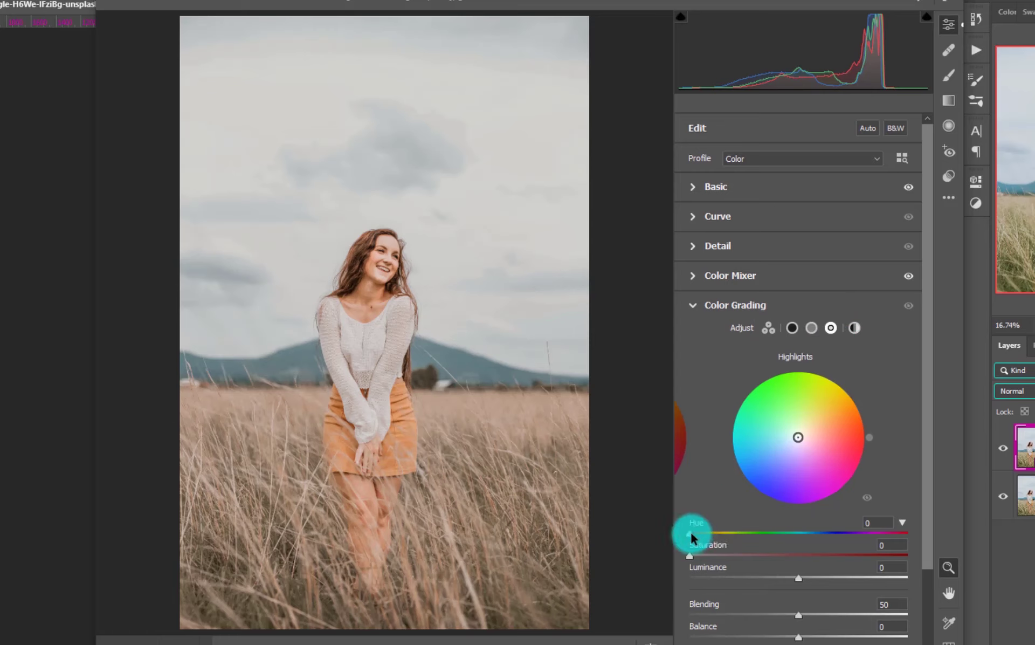
drag(692, 537, 706, 538)
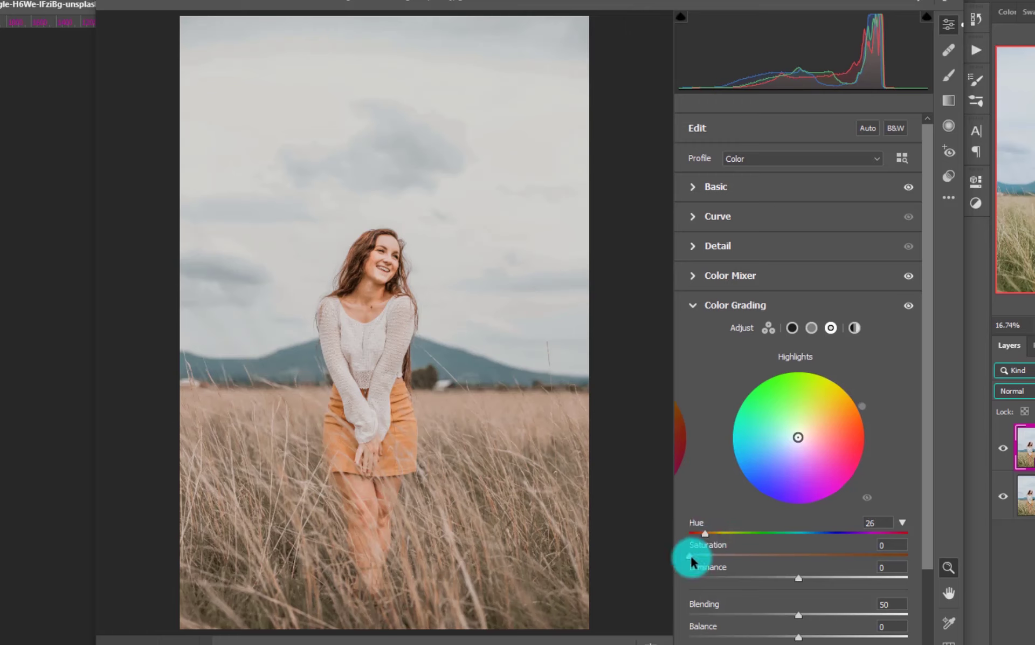
drag(692, 561, 715, 556)
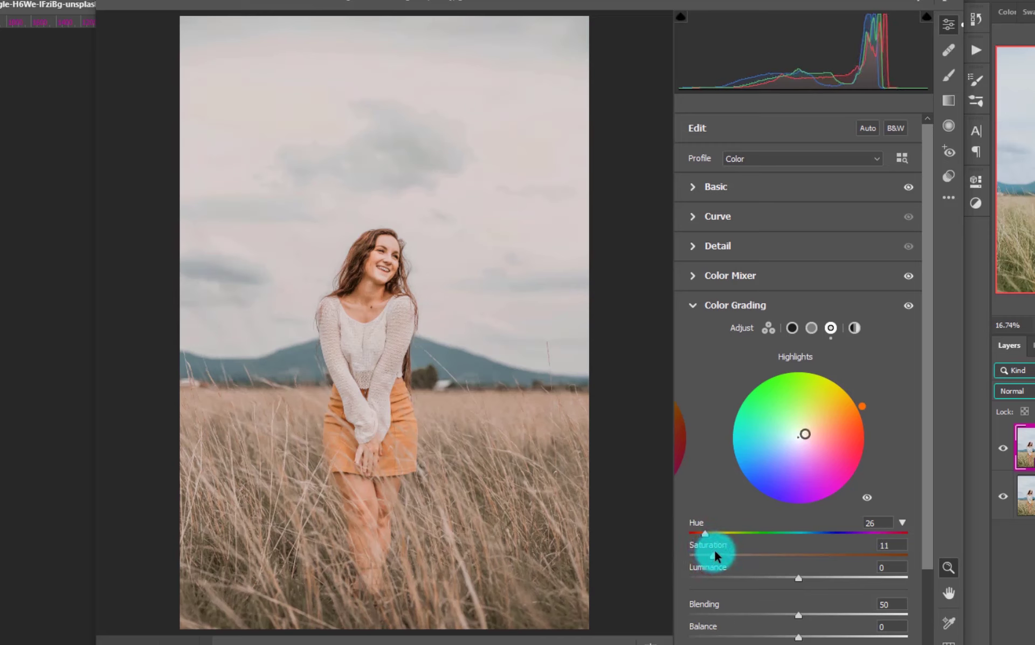
click(791, 335)
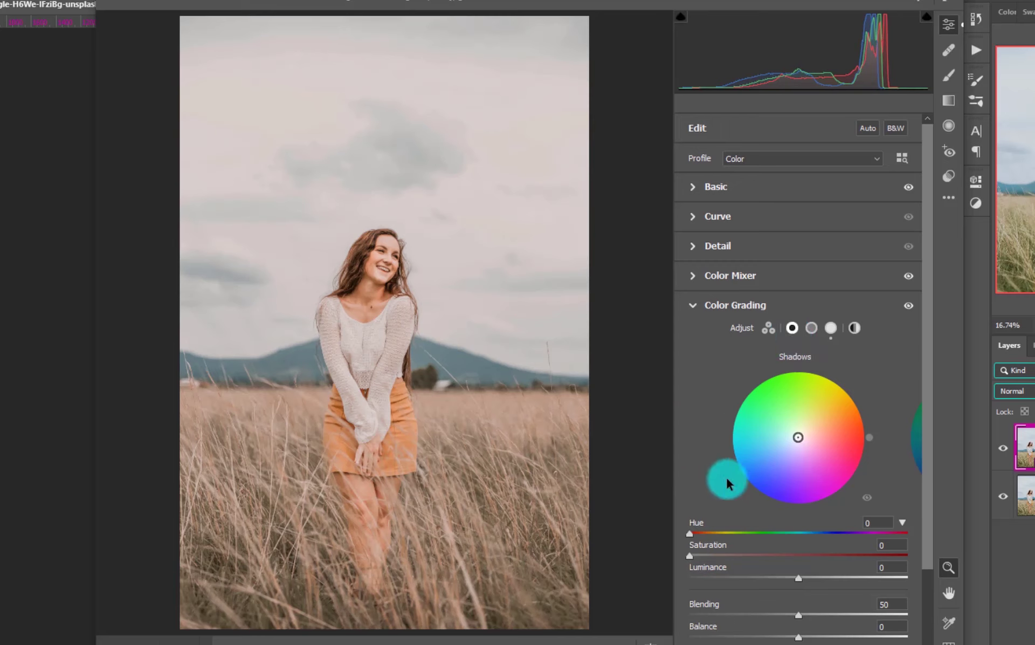
drag(691, 538, 706, 536)
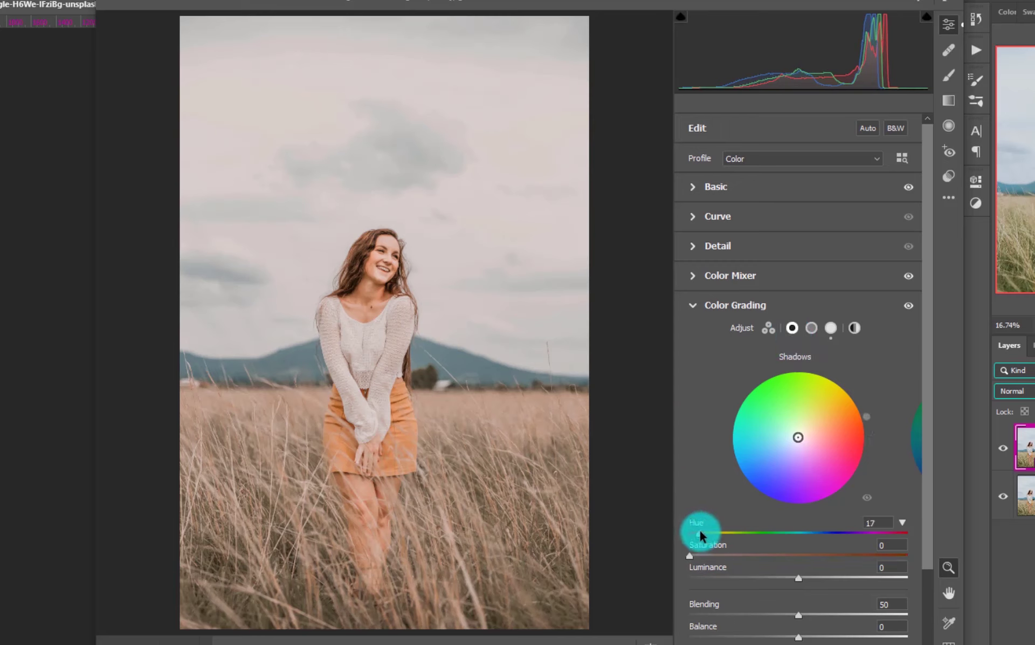
click(695, 559)
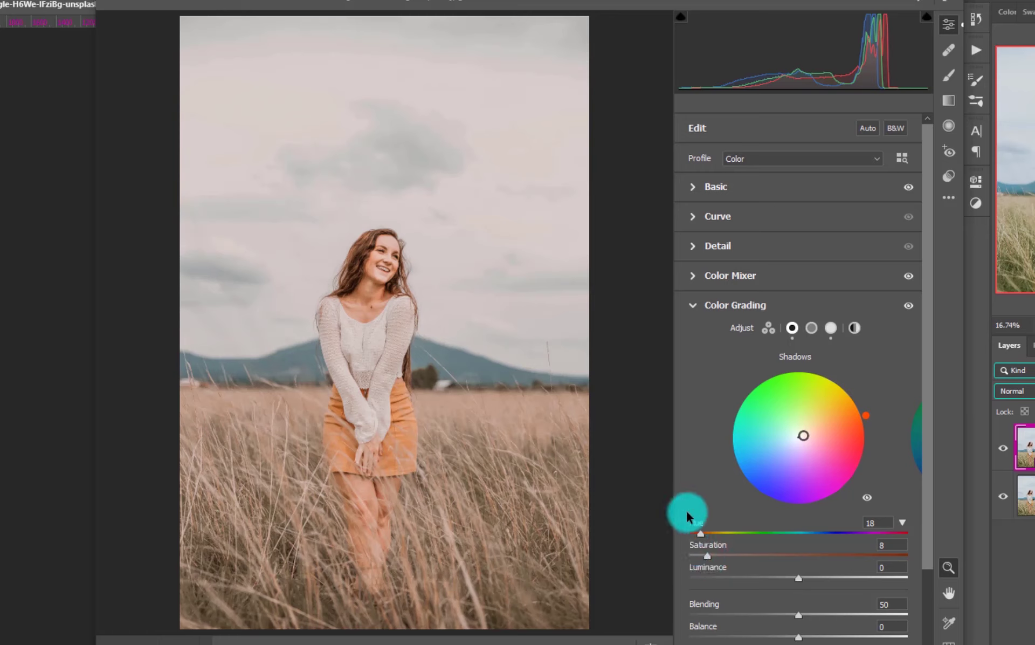
click(694, 306)
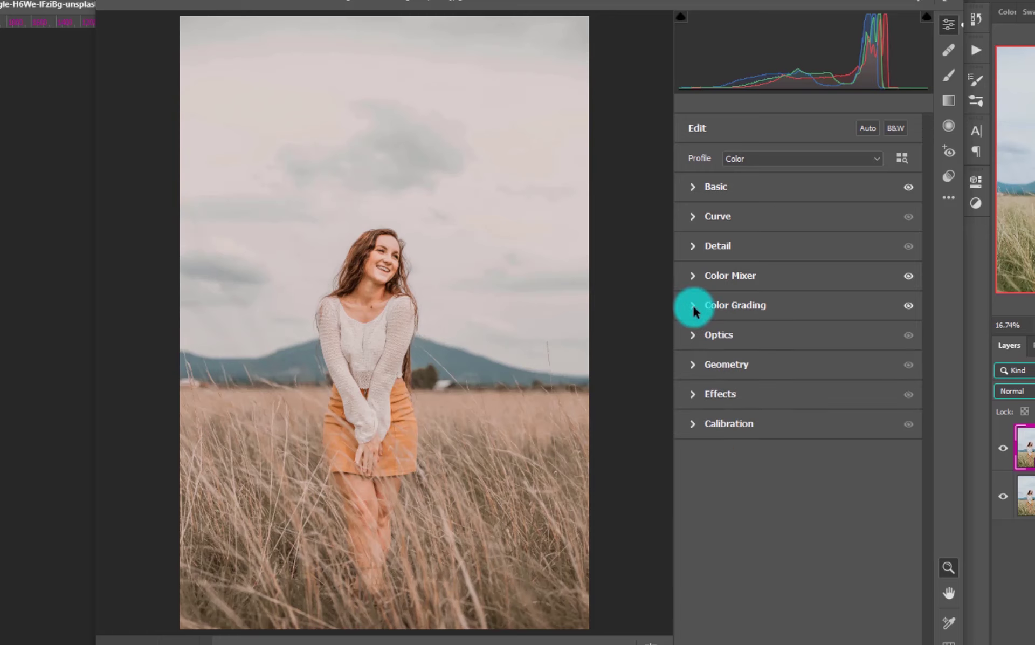
- Shape a matte point curve: lifted black point, shadow point 48/33, highlight point near 212/214, lowered white point
click(693, 216)
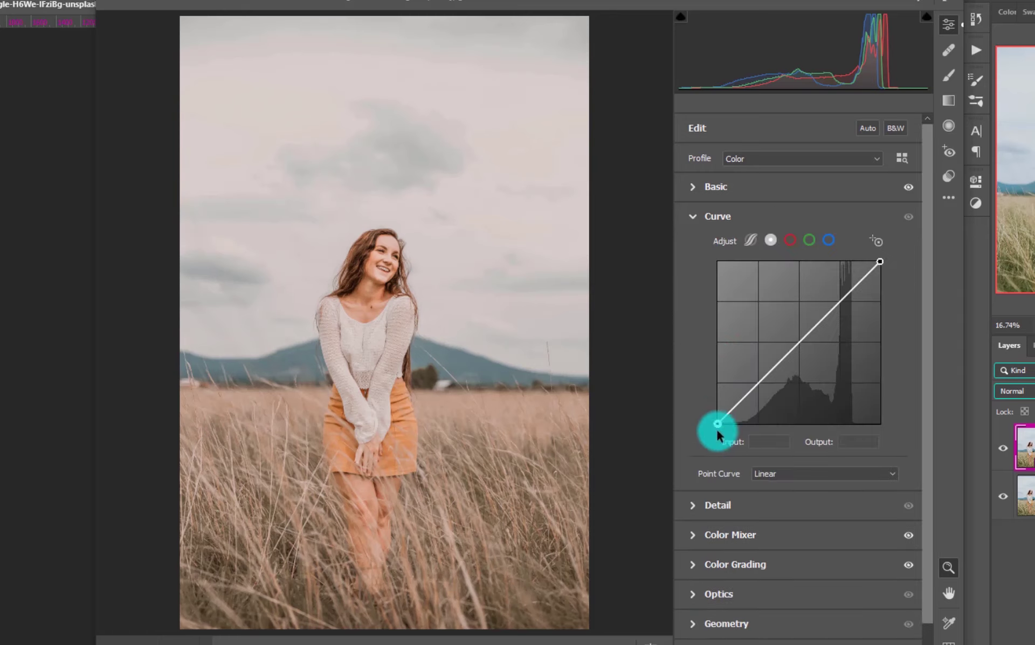
drag(715, 423, 744, 397)
click(743, 393)
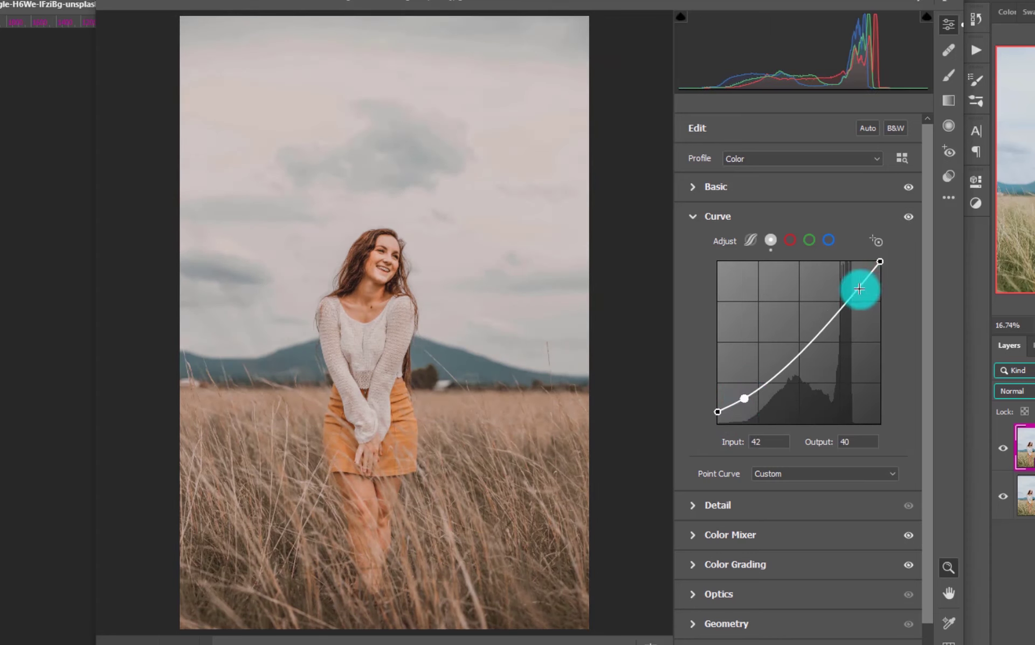
drag(859, 289, 854, 286)
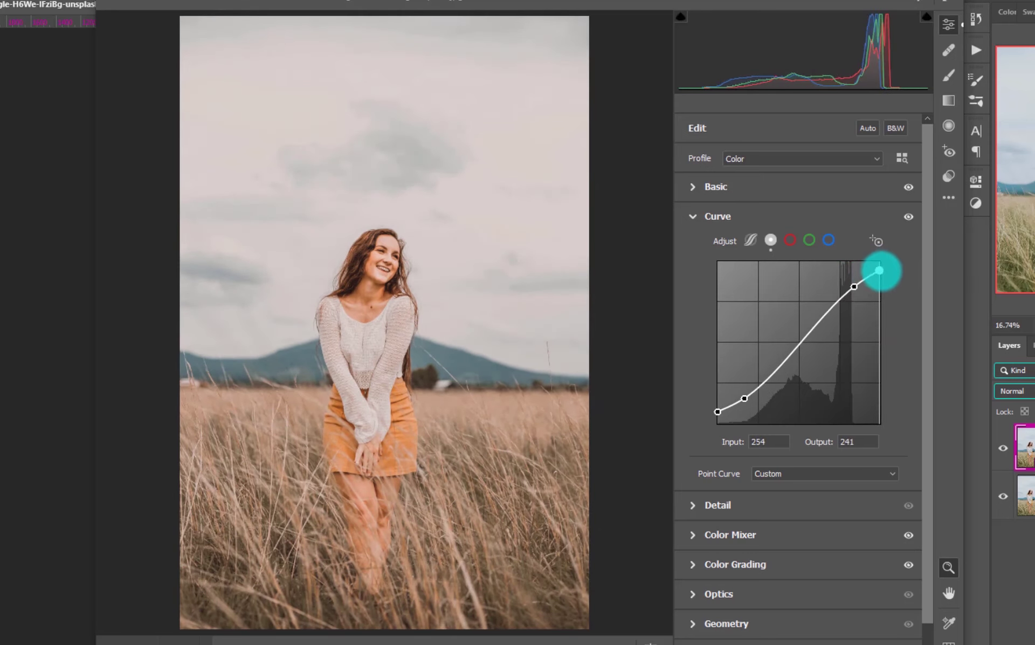
mouse_move(881, 262)
mouse_down()
mouse_move(879, 296)
mouse_move(880, 278)
mouse_up()
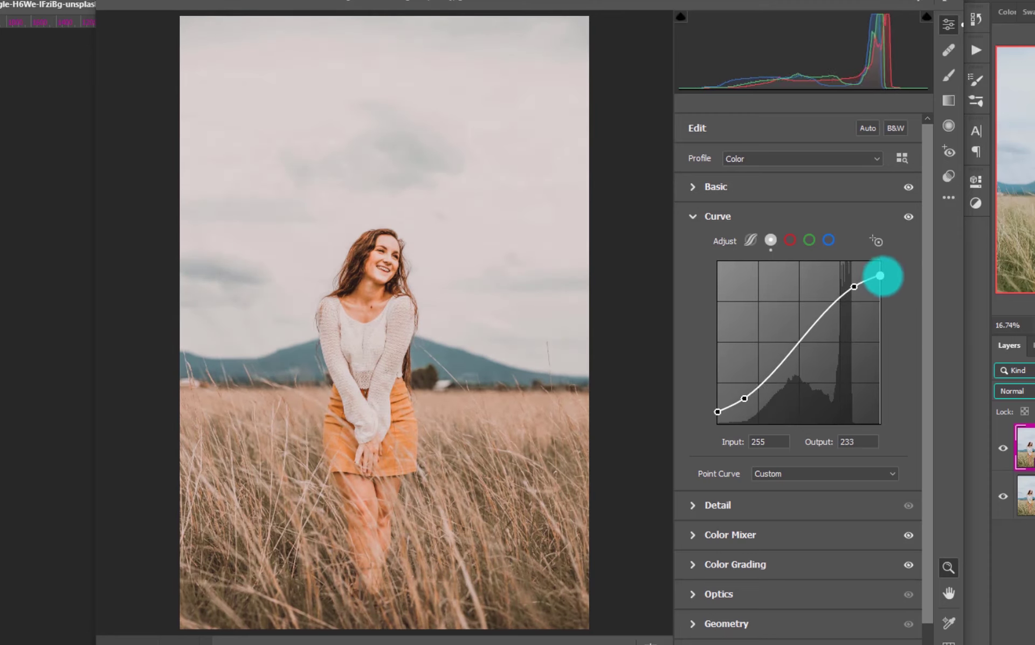
drag(880, 272, 861, 279)
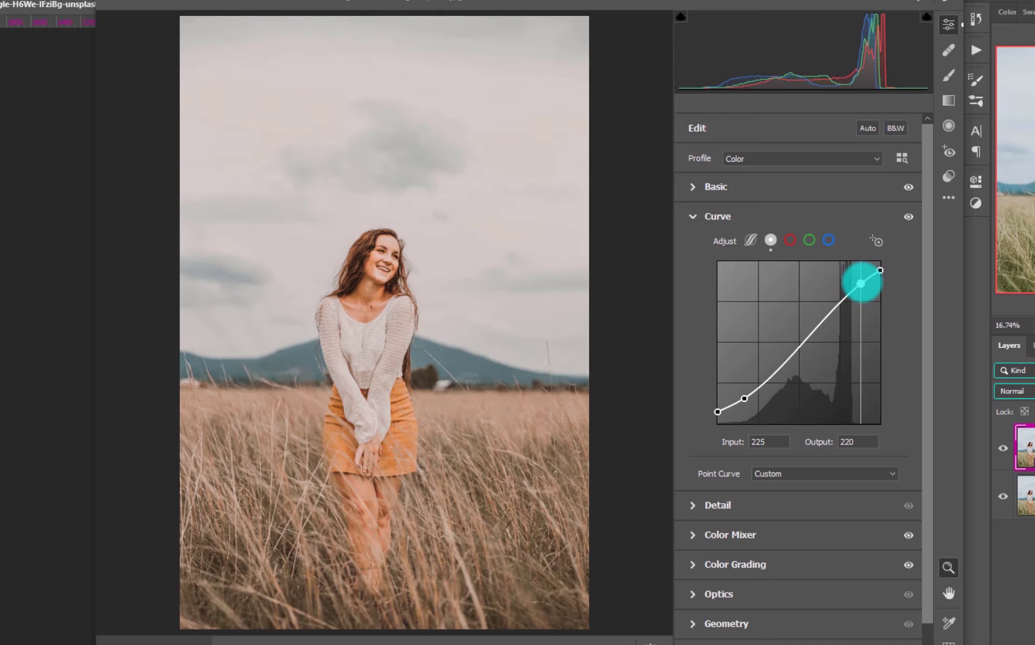
drag(861, 279, 852, 287)
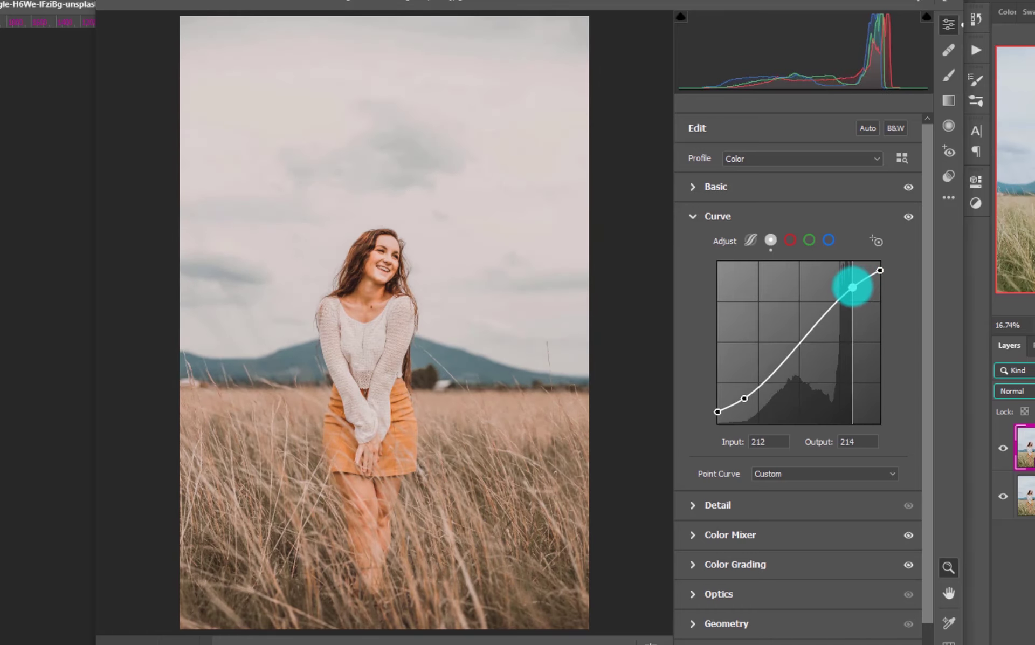
click(745, 397)
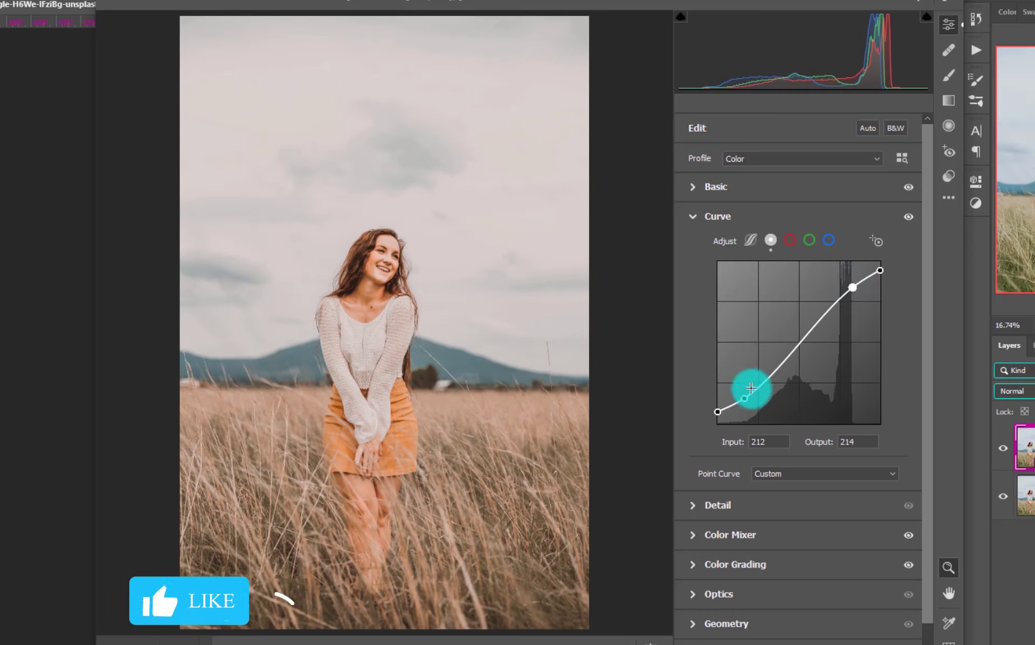
drag(746, 397, 748, 403)
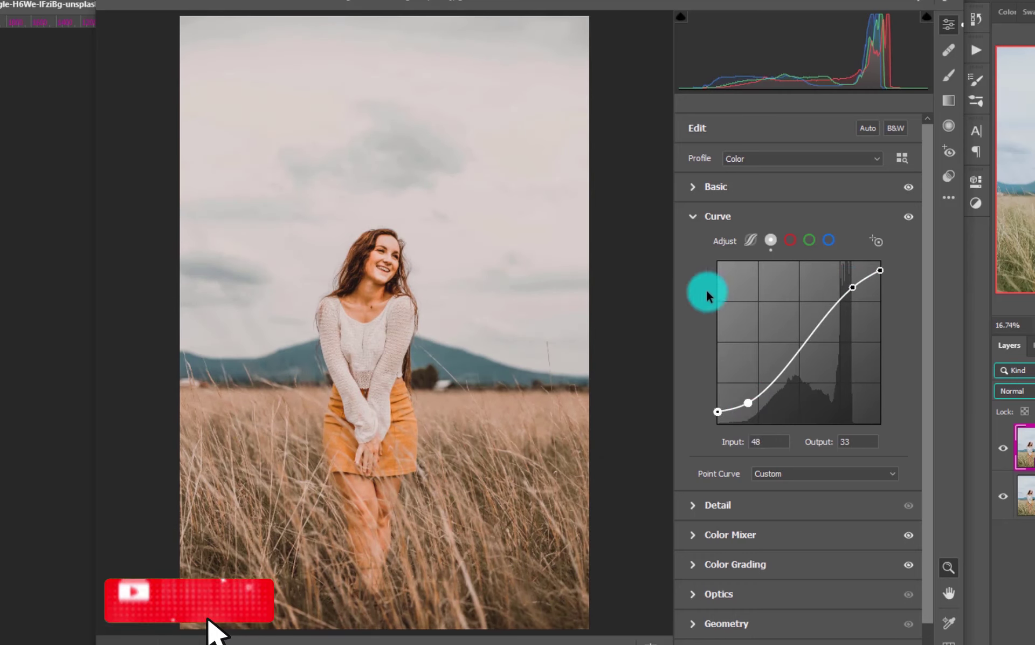
click(692, 216)
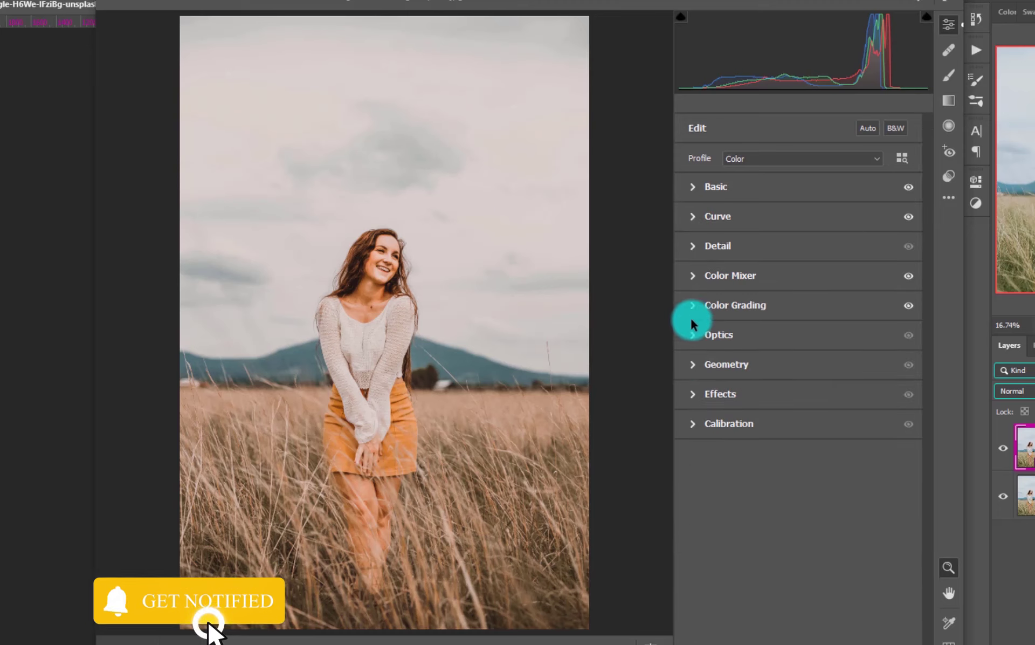
- Set the Optics Vignette slider to -56 to darken the photo's edges
click(691, 361)
click(687, 354)
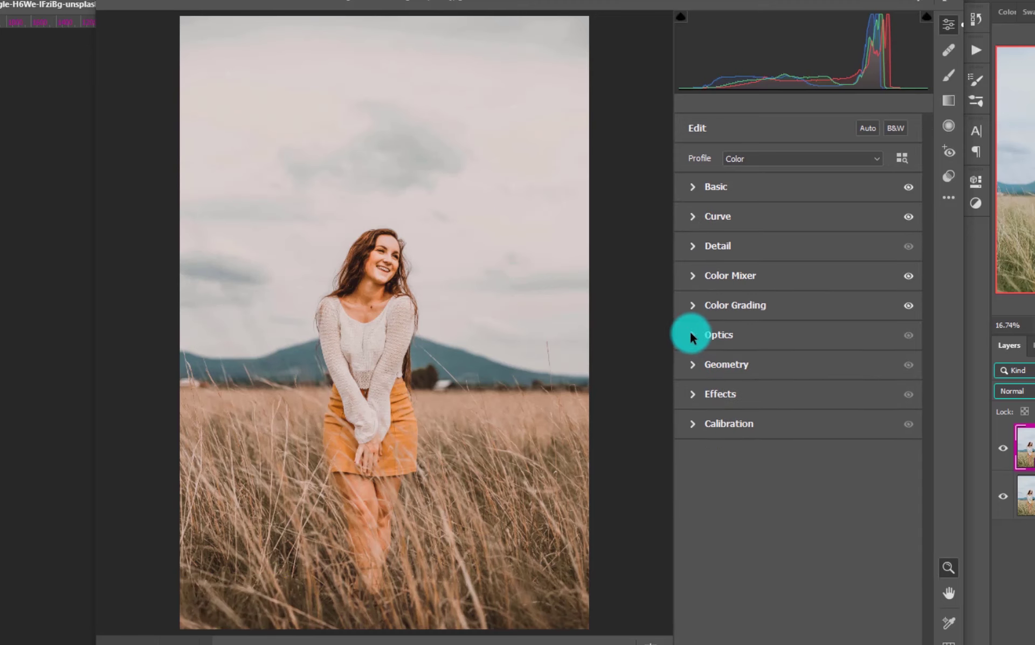
click(691, 334)
drag(796, 401, 739, 397)
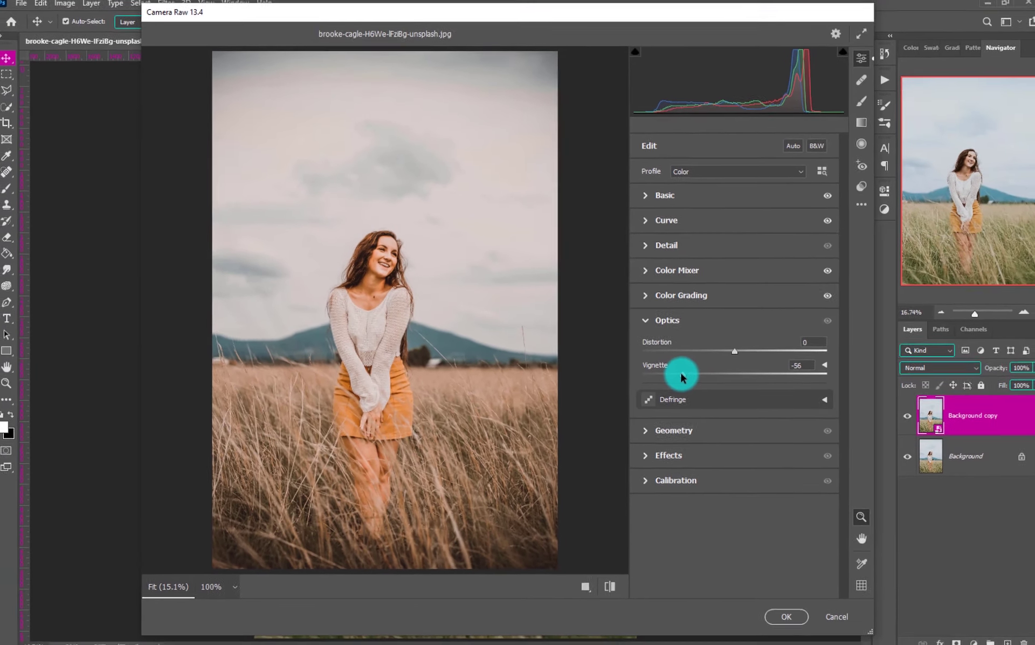
- Apply the Camera Raw Filter, then hide Background copy to compare with the original
click(781, 608)
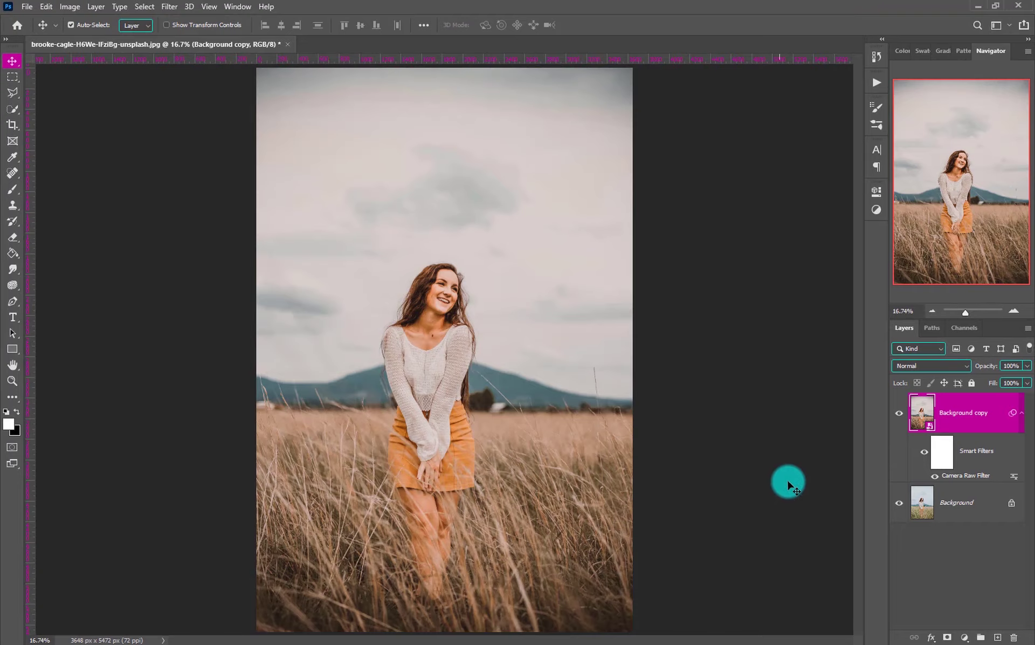
click(899, 415)
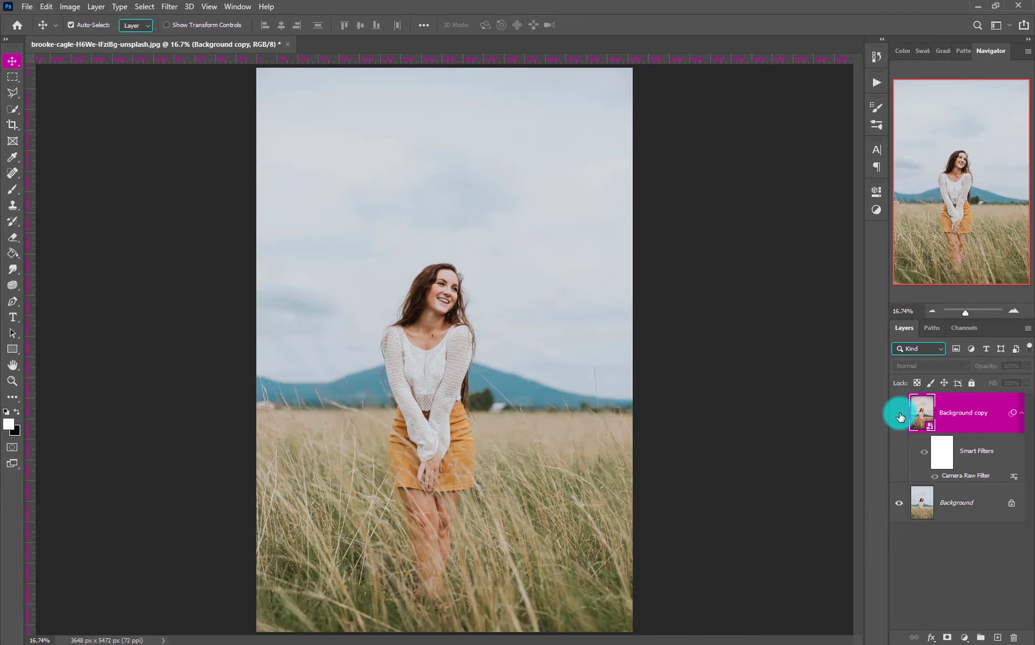